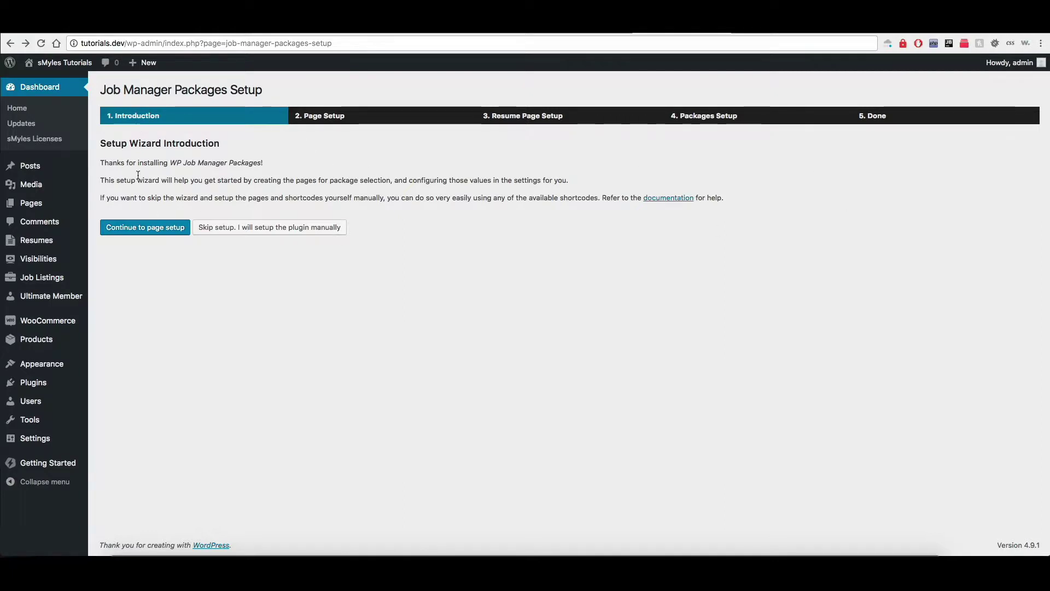
# Advance the Job Manager Packages setup wizard from the introduction to Page Setup.
pyautogui.click(146, 229)
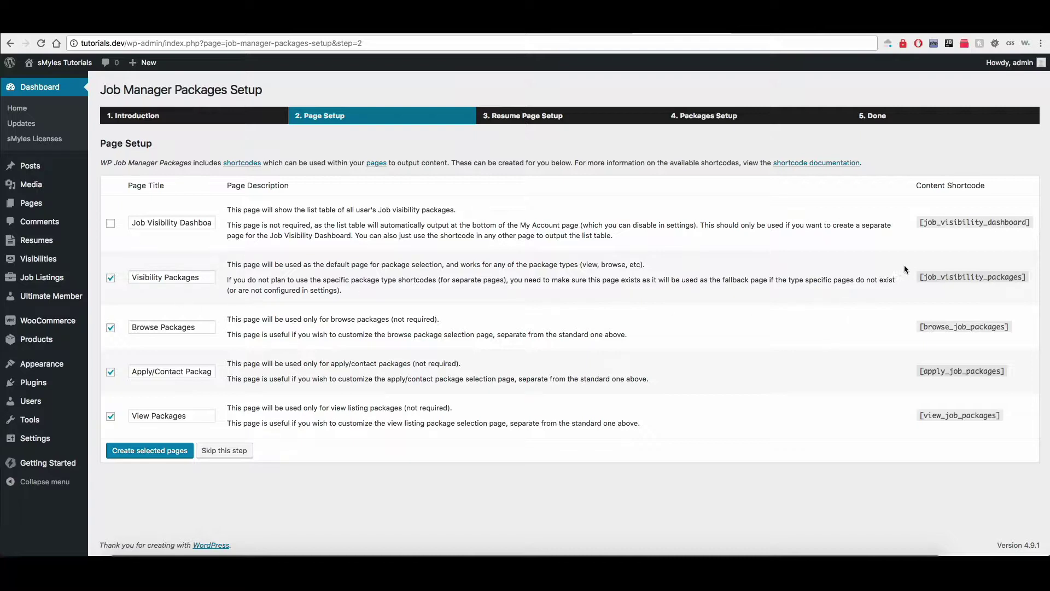
# Review the Page Setup table, highlighting the [job_visibility_packages] shortcode text.
pyautogui.moveTo(921, 278); pyautogui.dragTo(1028, 280)
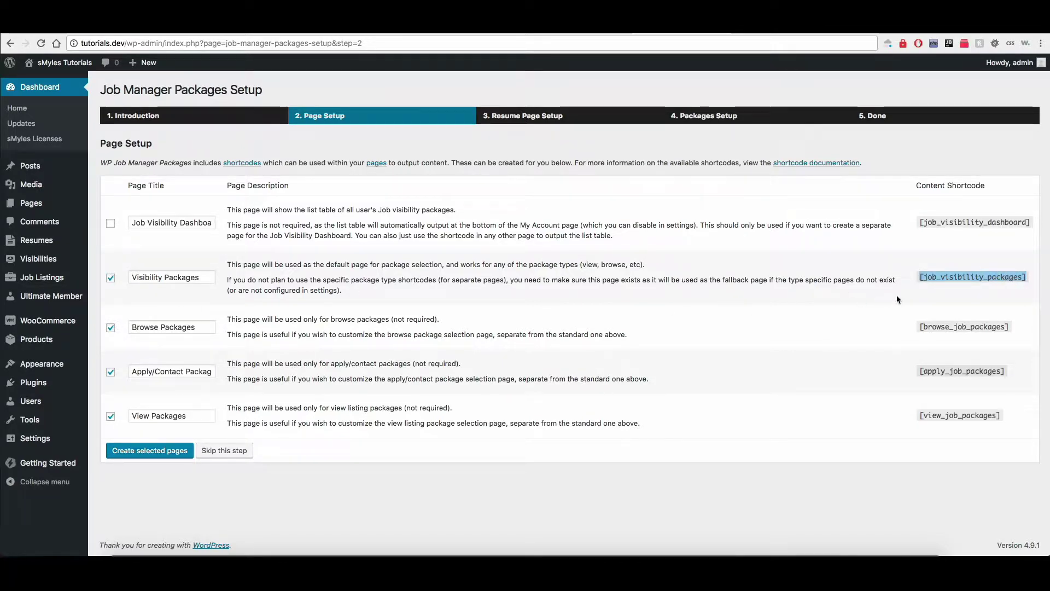
pyautogui.click(964, 277)
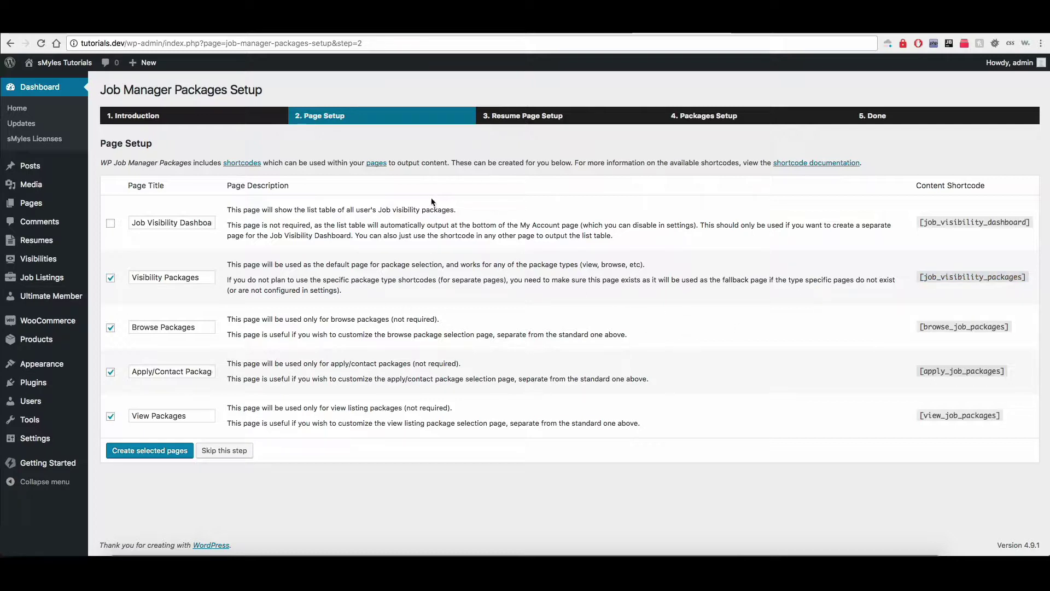
pyautogui.moveTo(41, 277)
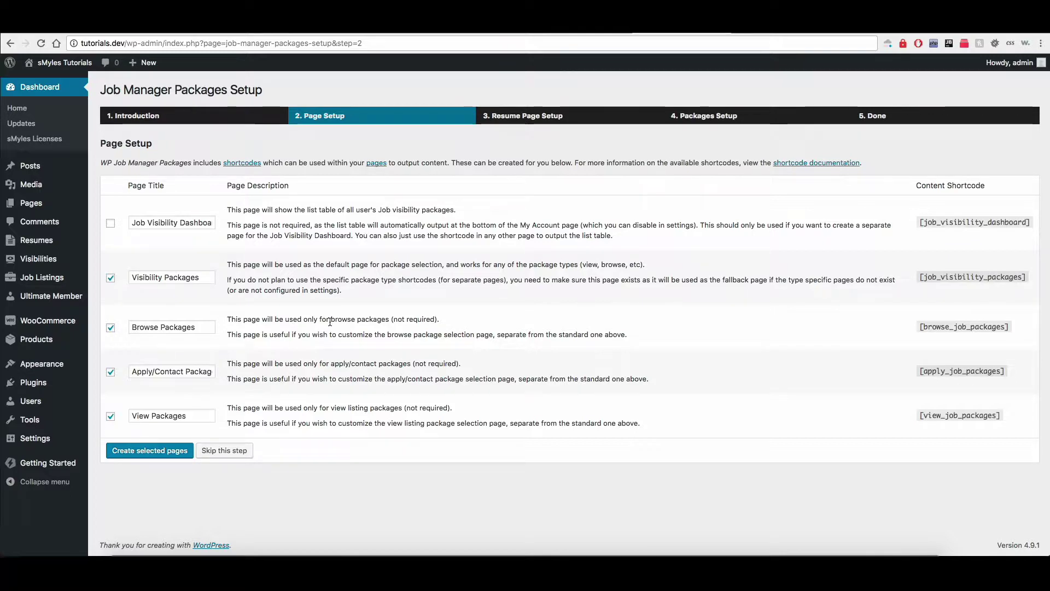
# Skip creating the job visibility package pages.
pyautogui.click(239, 454)
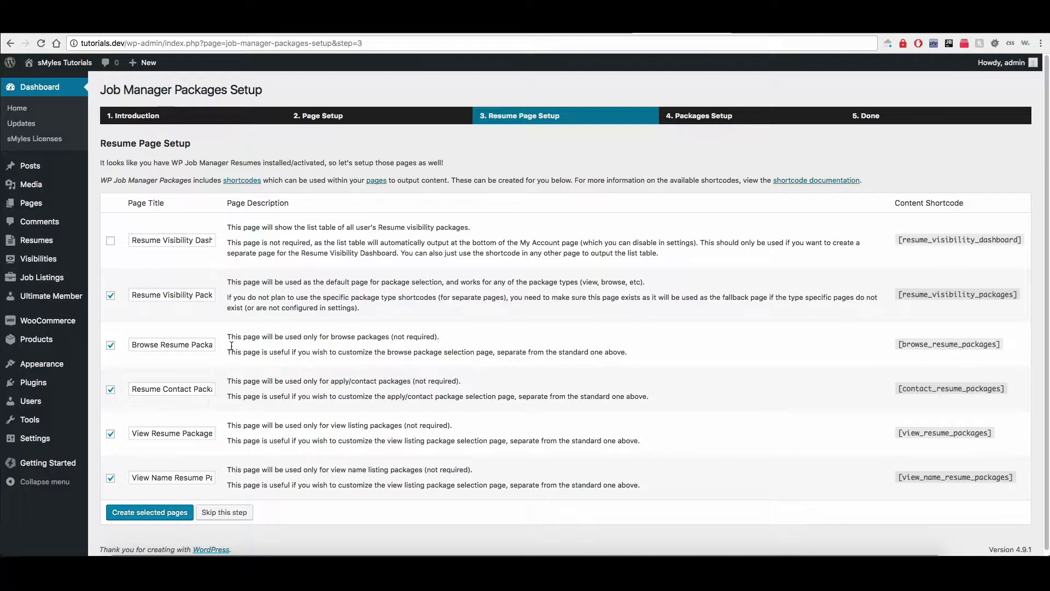
# Skip both the resume visibility pages and the demo package creation steps.
pyautogui.click(226, 514)
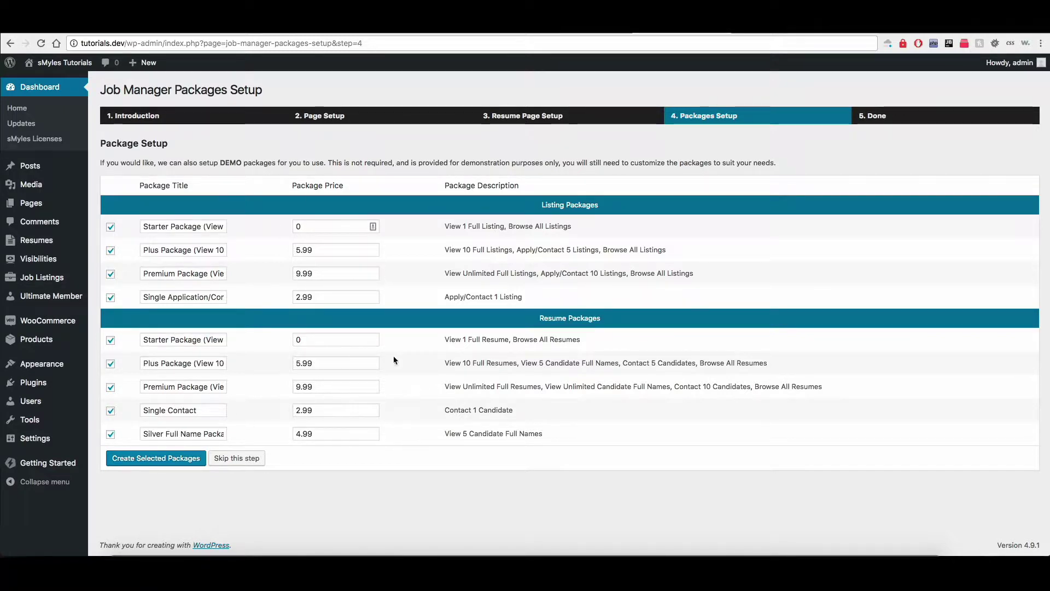
pyautogui.click(245, 462)
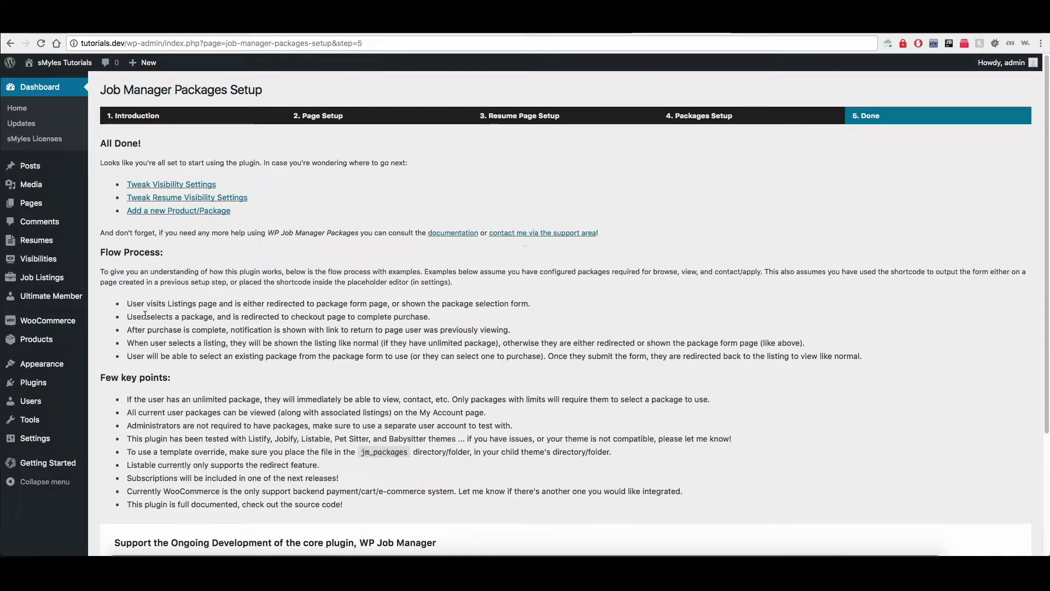
# Scroll through the All Done summary's flow process and key points.
pyautogui.moveTo(111, 243); pyautogui.dragTo(533, 304)
pyautogui.click(340, 366)
pyautogui.scroll(-1, 218, 423)
pyautogui.scroll(-4, 218, 423)
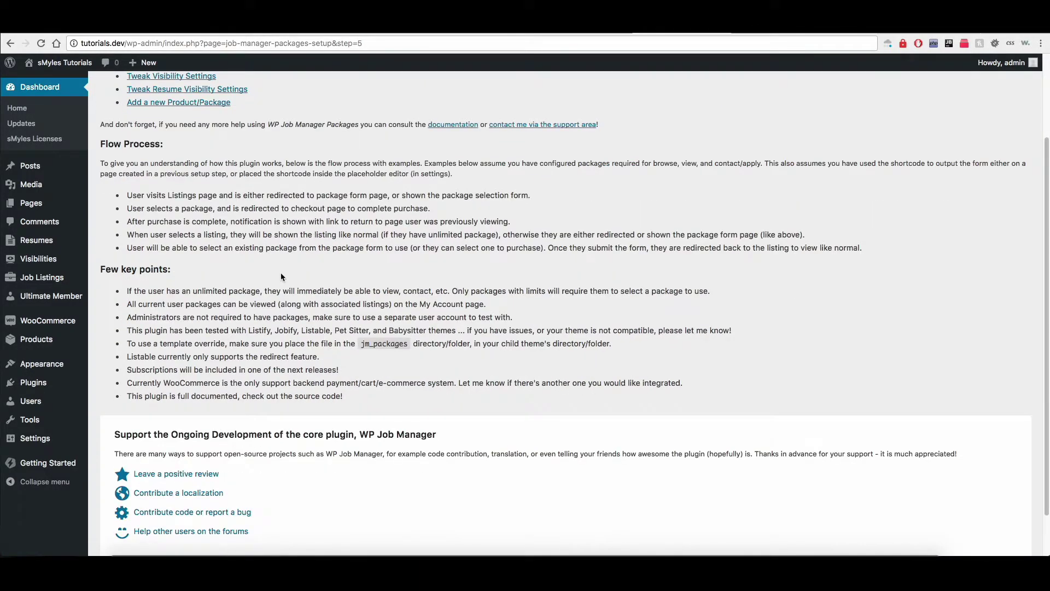
pyautogui.scroll(-2, 282, 276)
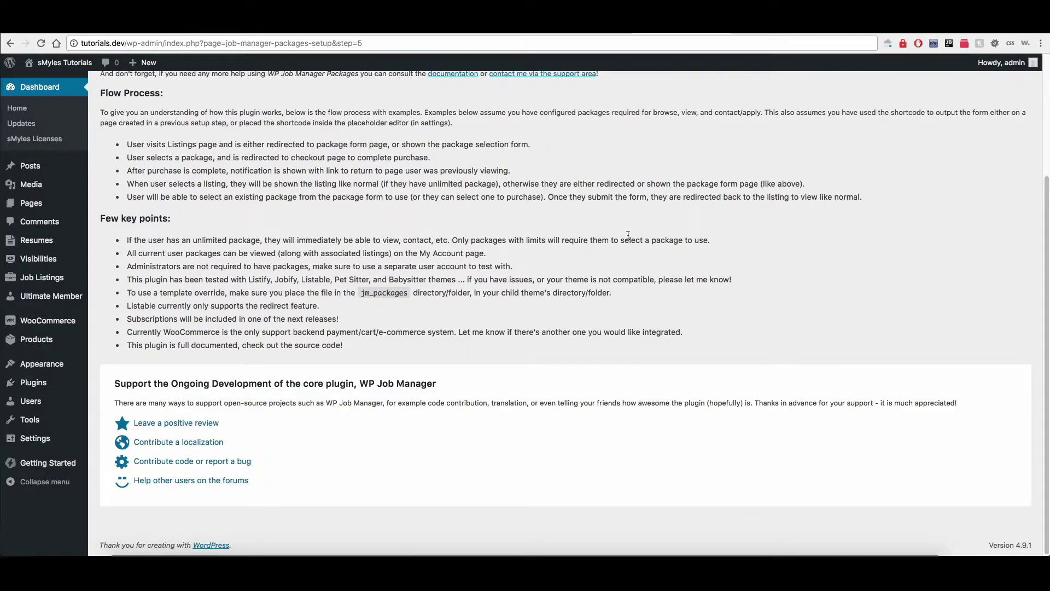
pyautogui.scroll(1, 467, 316)
pyautogui.scroll(5, 274, 343)
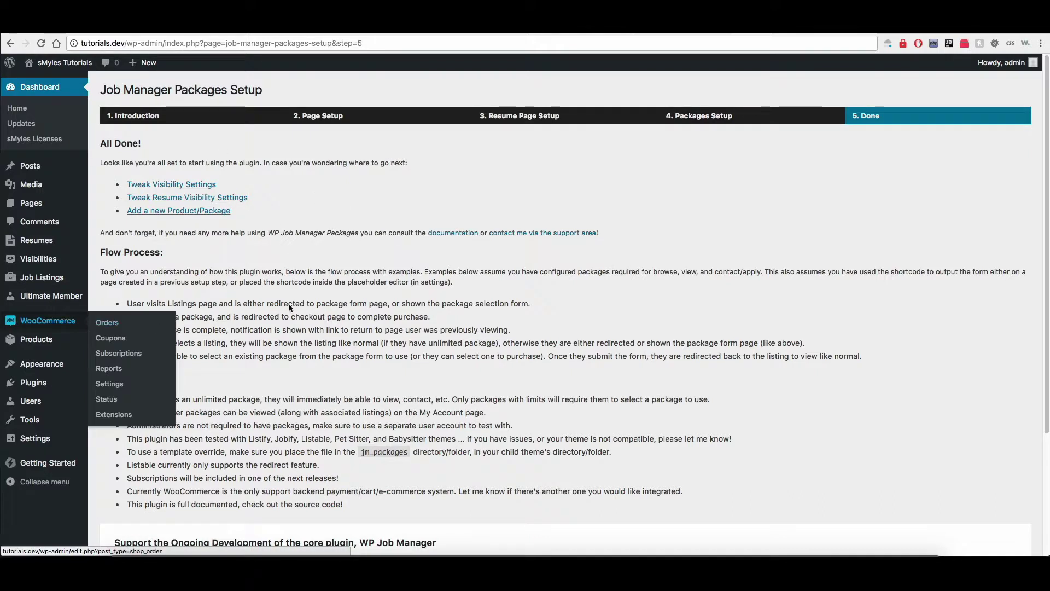
# Open WooCommerce Settings on the Checkout tab.
pyautogui.moveTo(60, 321)
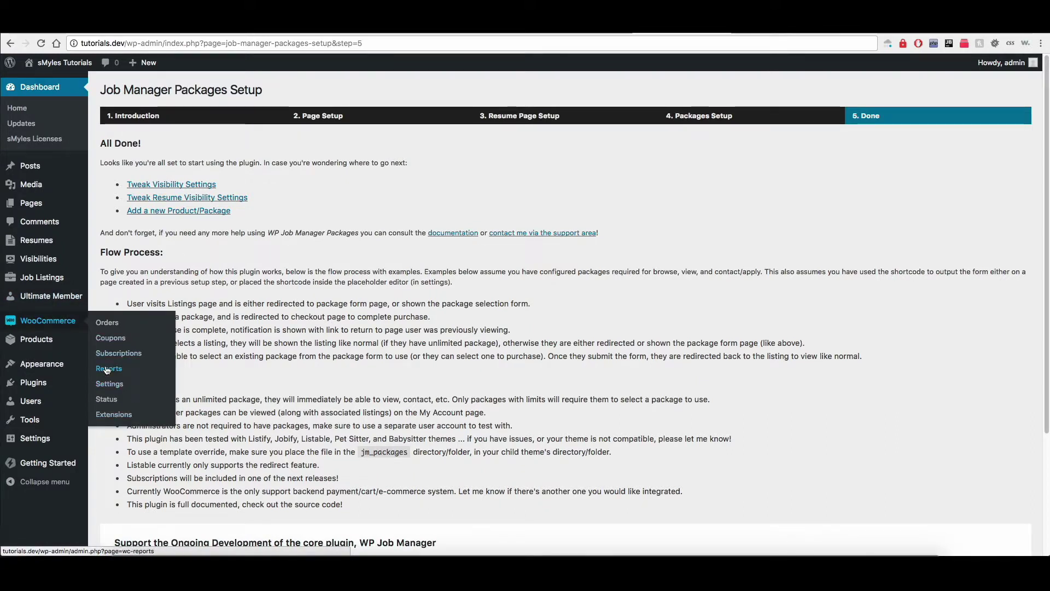
pyautogui.click(127, 388)
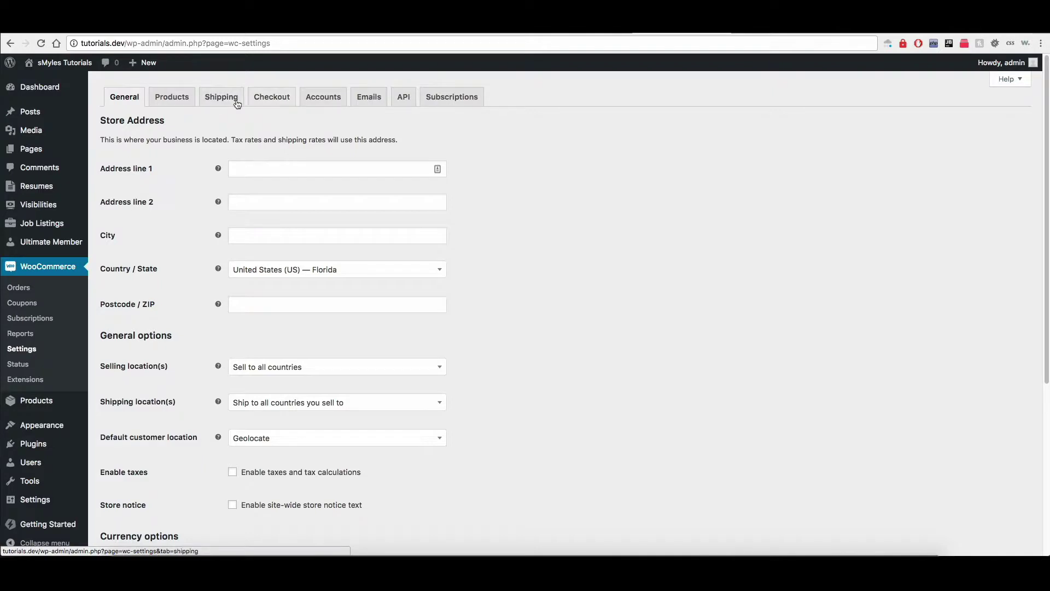
pyautogui.click(274, 104)
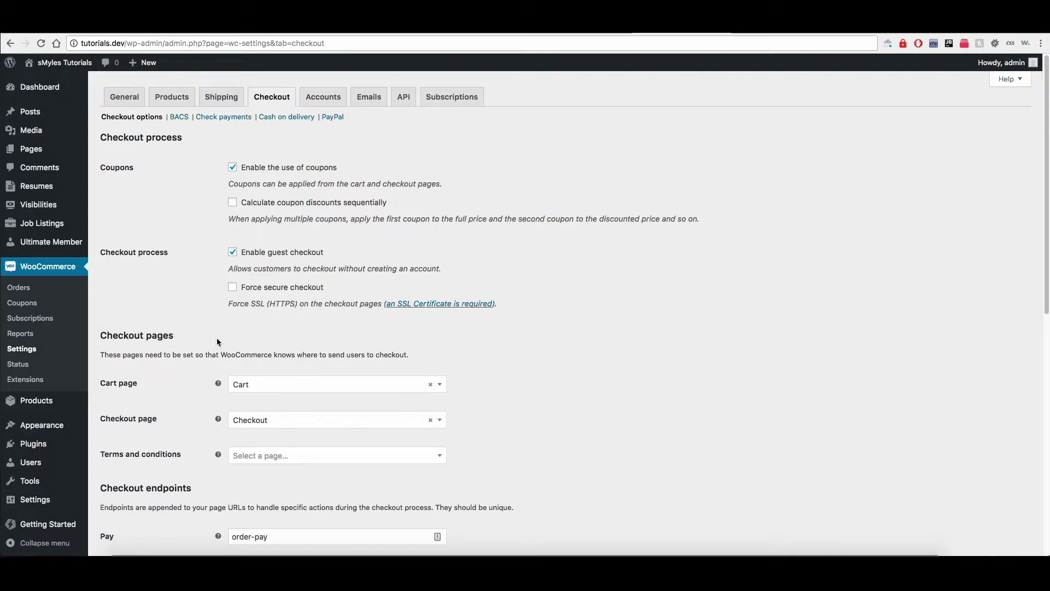
# Confirm Cart is the assigned cart page and Checkout the checkout page.
pyautogui.scroll(-2, 317, 377)
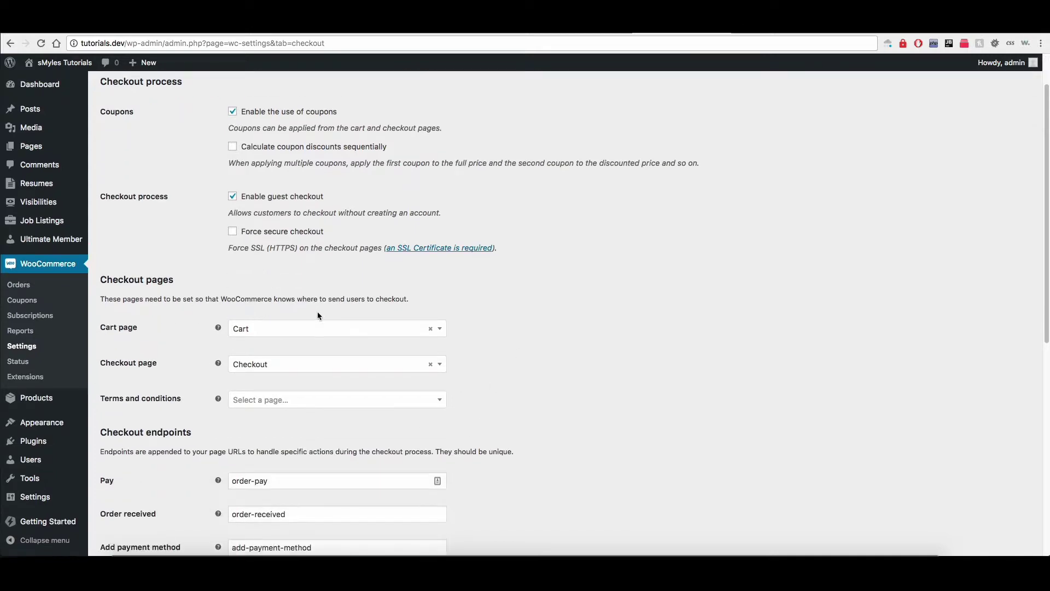
pyautogui.click(316, 331)
pyautogui.click(572, 304)
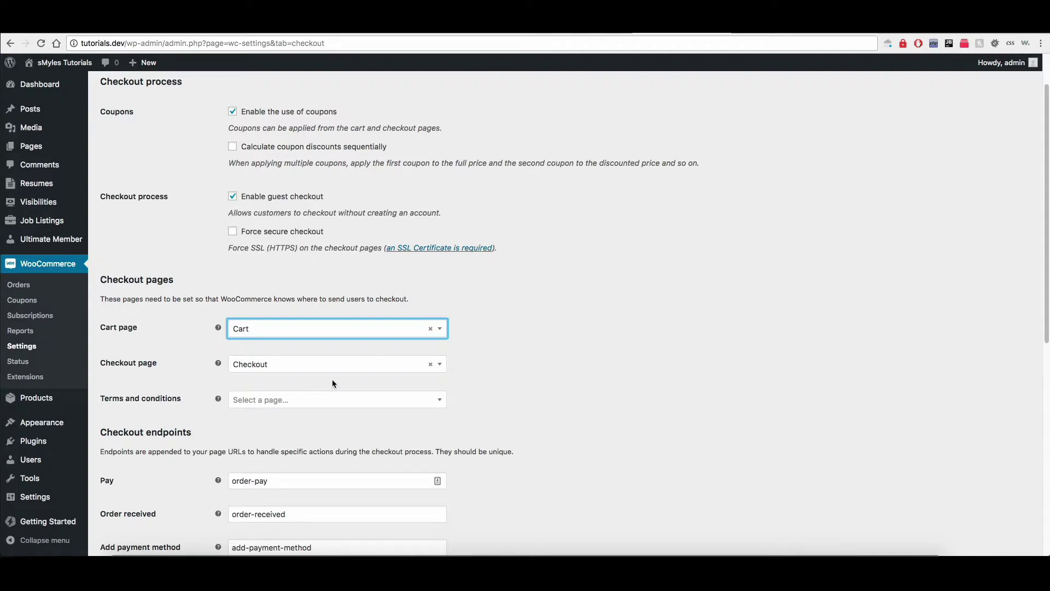
pyautogui.click(344, 366)
pyautogui.click(547, 317)
pyautogui.scroll(2, 432, 257)
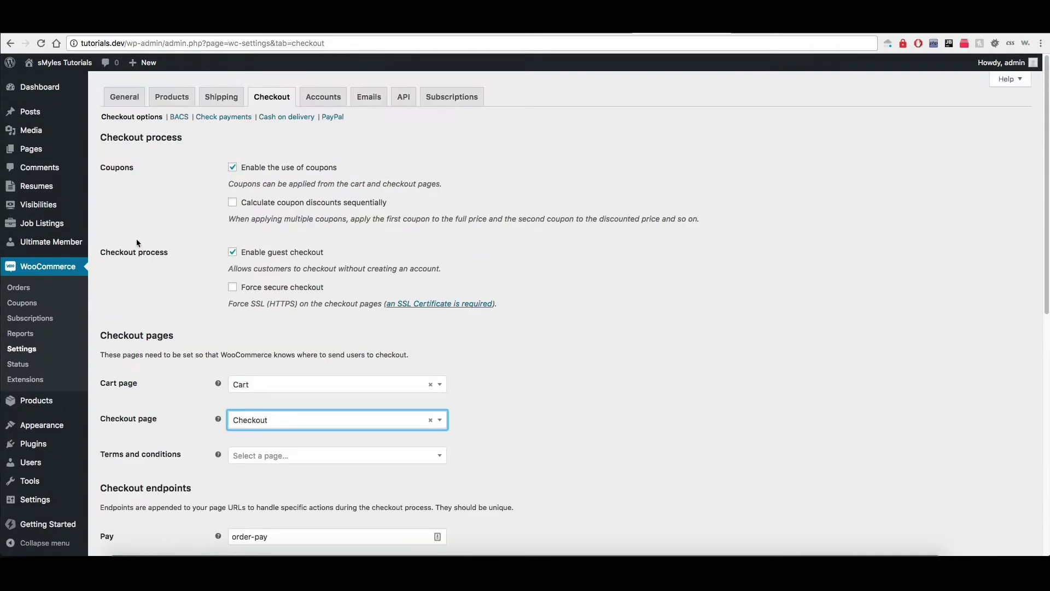
pyautogui.moveTo(45, 210)
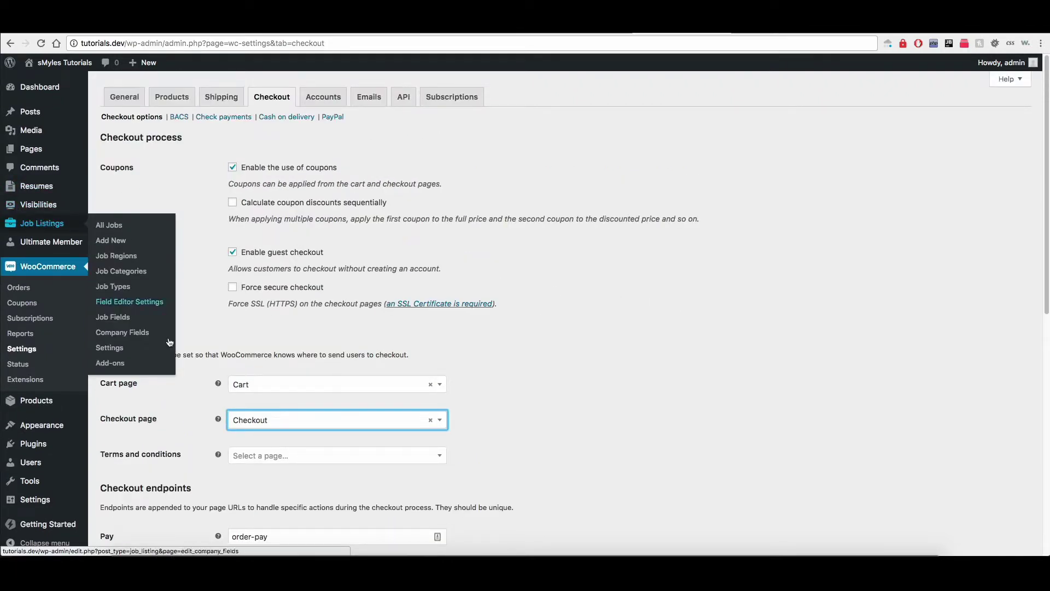
# In Job Listings settings, view Job Visibility, then the Pages tab assignments.
pyautogui.click(110, 348)
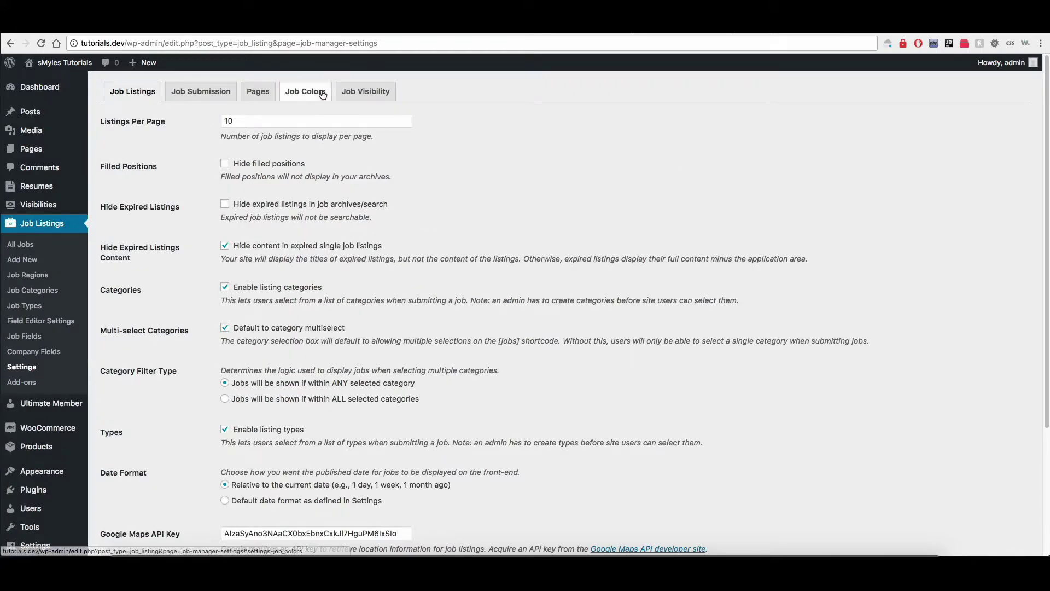
pyautogui.click(370, 96)
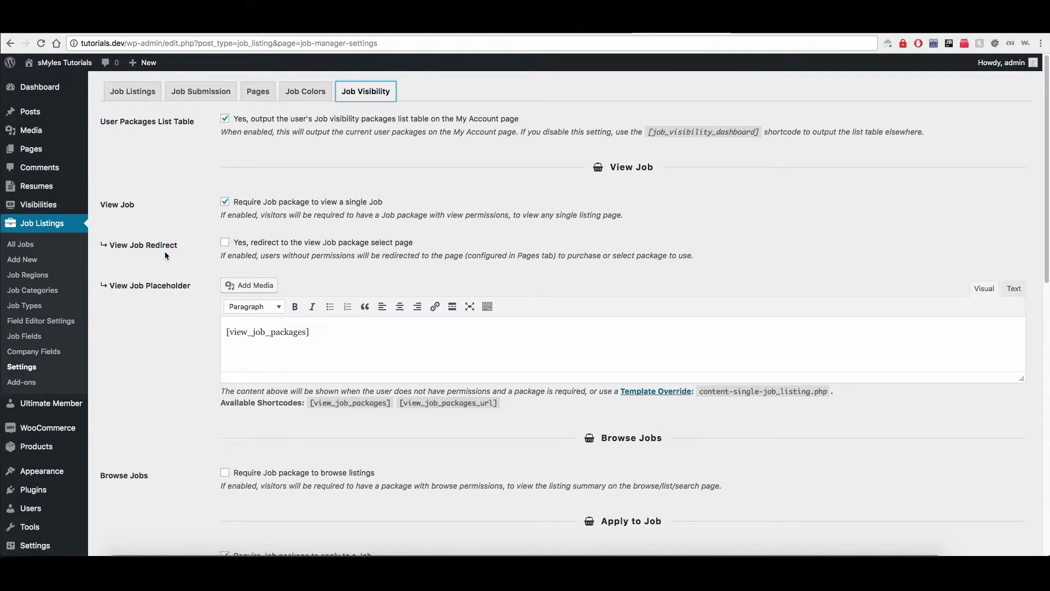
pyautogui.scroll(-10, 245, 340)
pyautogui.scroll(10, 358, 352)
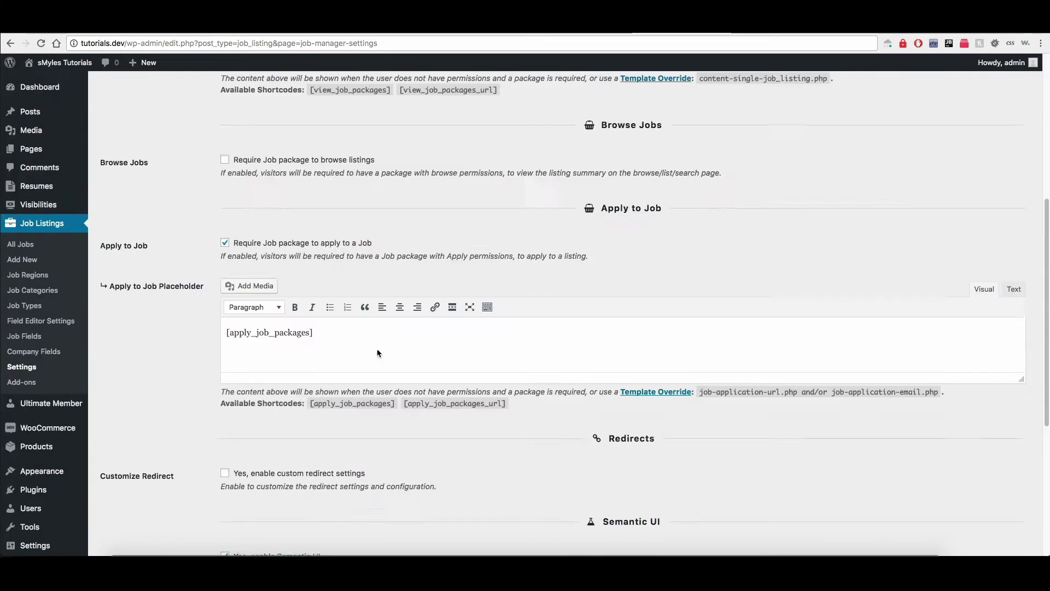
pyautogui.click(258, 93)
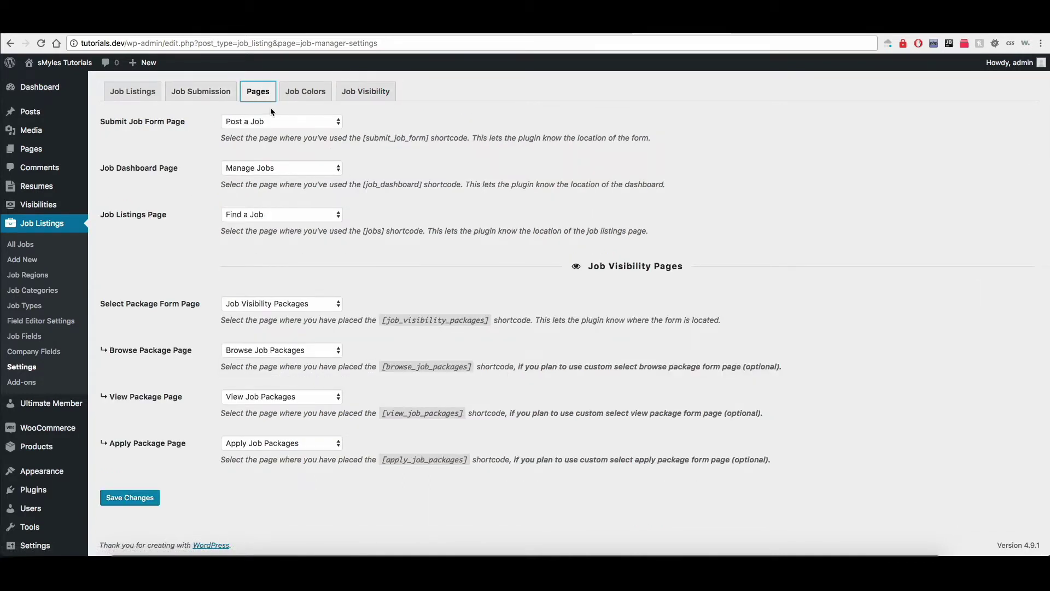
pyautogui.click(202, 110)
pyautogui.moveTo(101, 288); pyautogui.dragTo(461, 462)
pyautogui.click(480, 444)
# On Job Visibility, uncheck the package requirements for viewing and applying to jobs.
pyautogui.moveTo(41, 188)
pyautogui.click(366, 91)
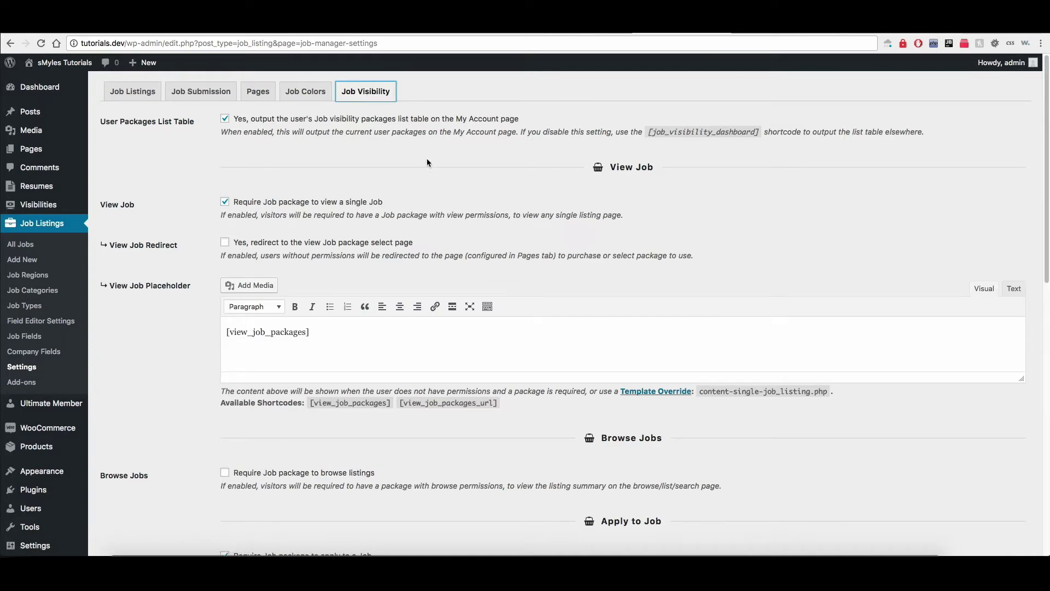
pyautogui.click(225, 202)
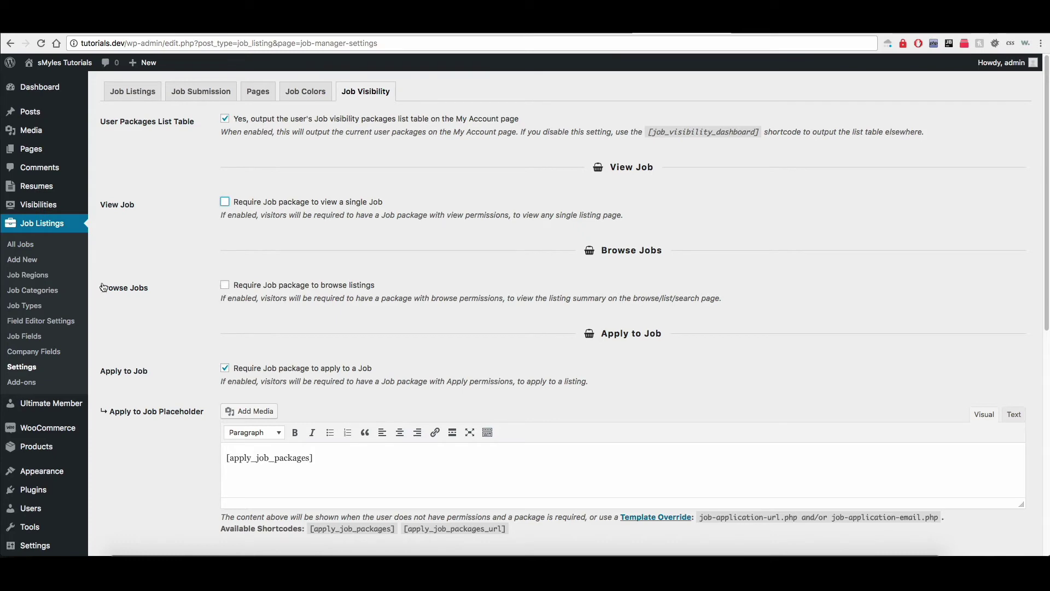
pyautogui.scroll(-3, 104, 288)
pyautogui.click(225, 202)
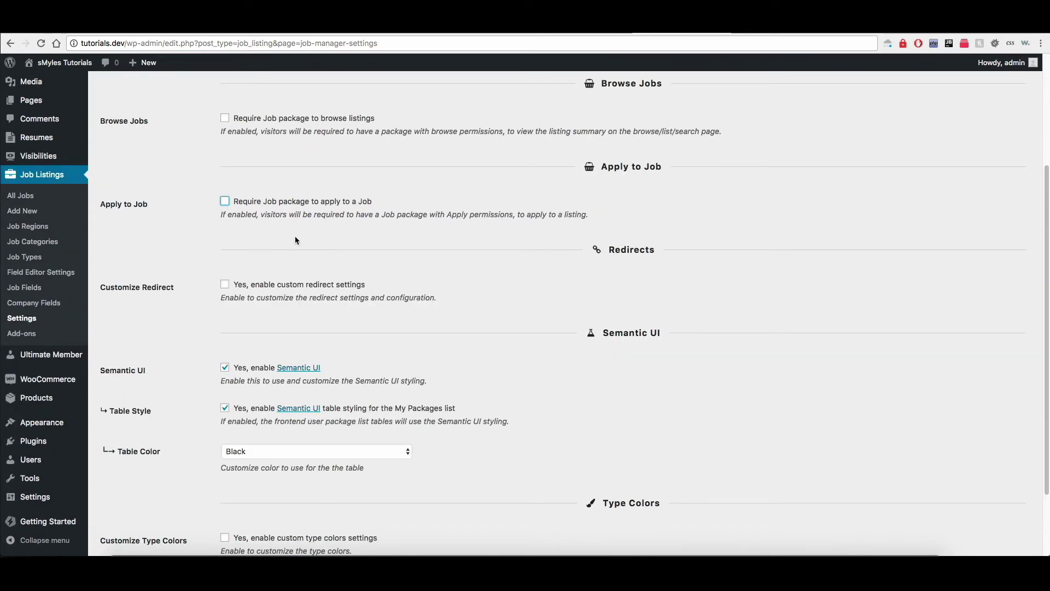
pyautogui.scroll(-2, 306, 230)
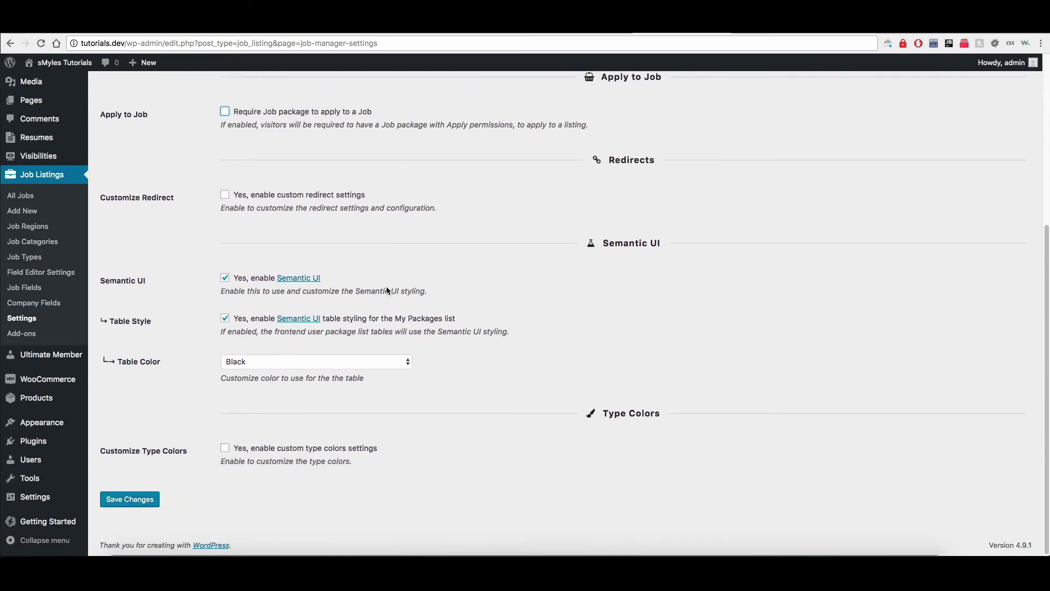
pyautogui.scroll(5, 350, 352)
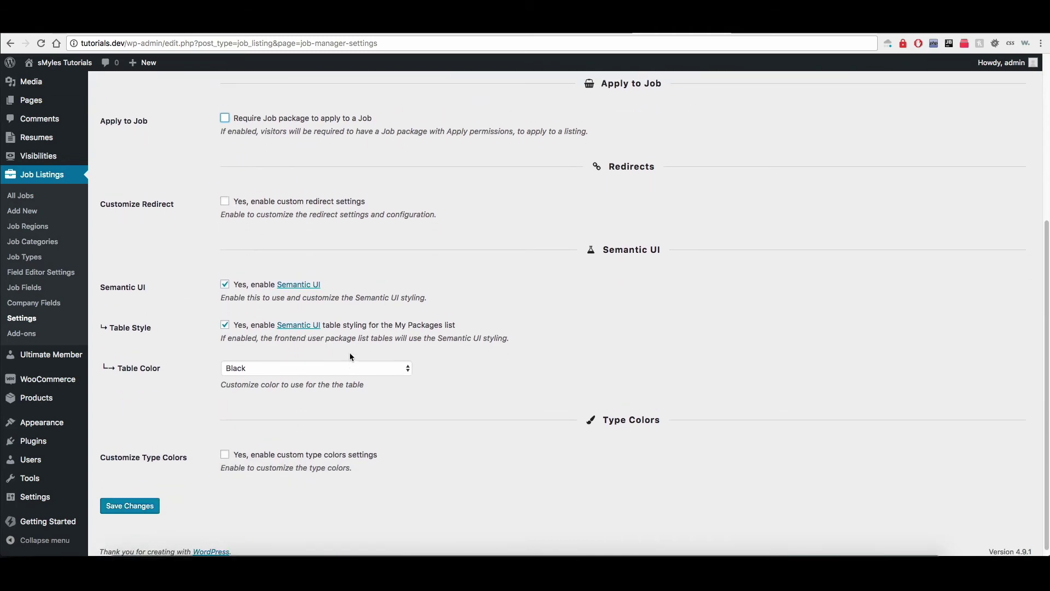